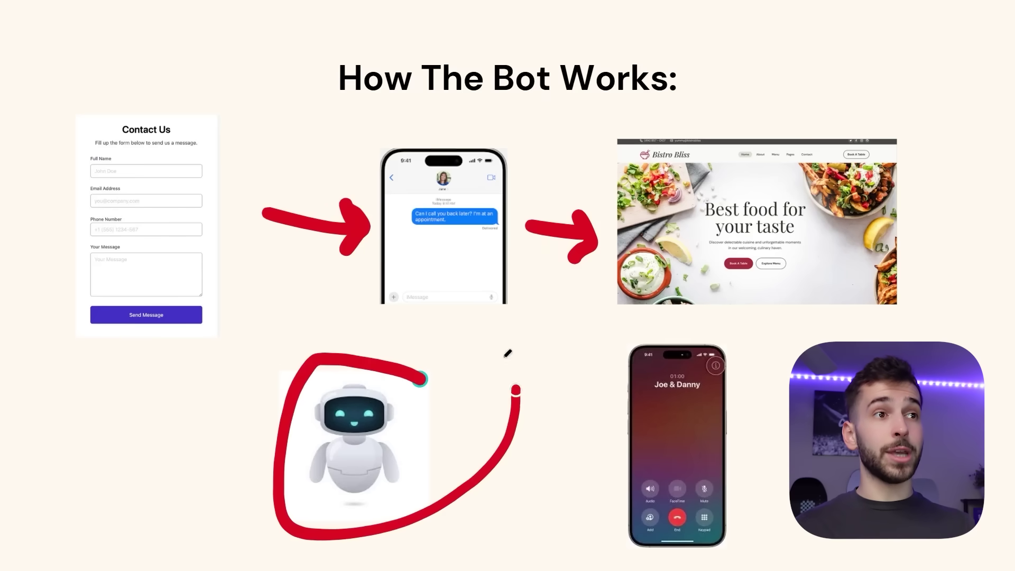
# Step: Draw a red arrow from the robot to the phone call screen
pyautogui.moveTo(508, 422)
pyautogui.mouseDown()
pyautogui.moveTo(607, 435)
pyautogui.moveTo(575, 459)
pyautogui.mouseUp()
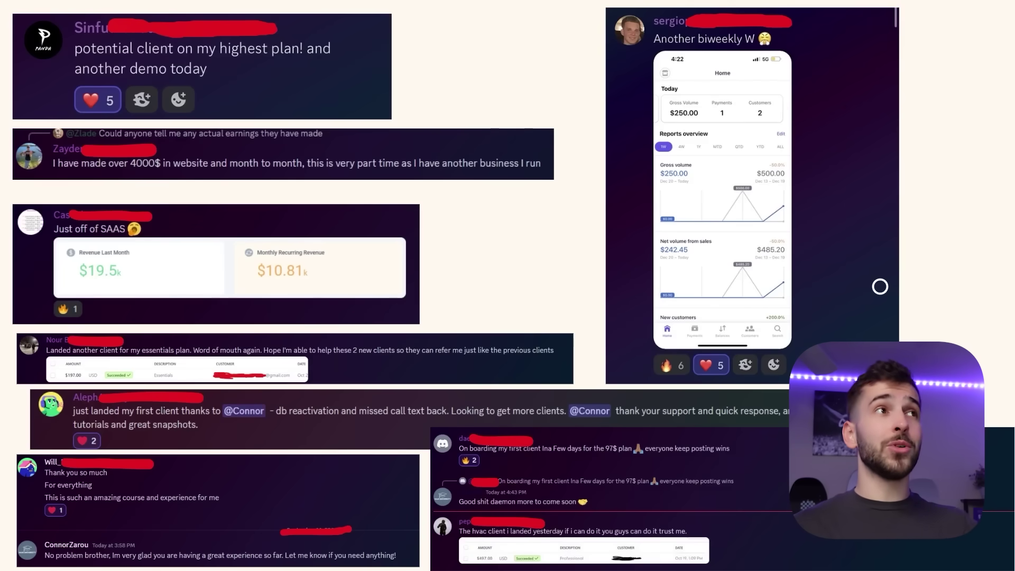
# Step: Advance to the next community testimonial screenshot slide
pyautogui.press('Right')
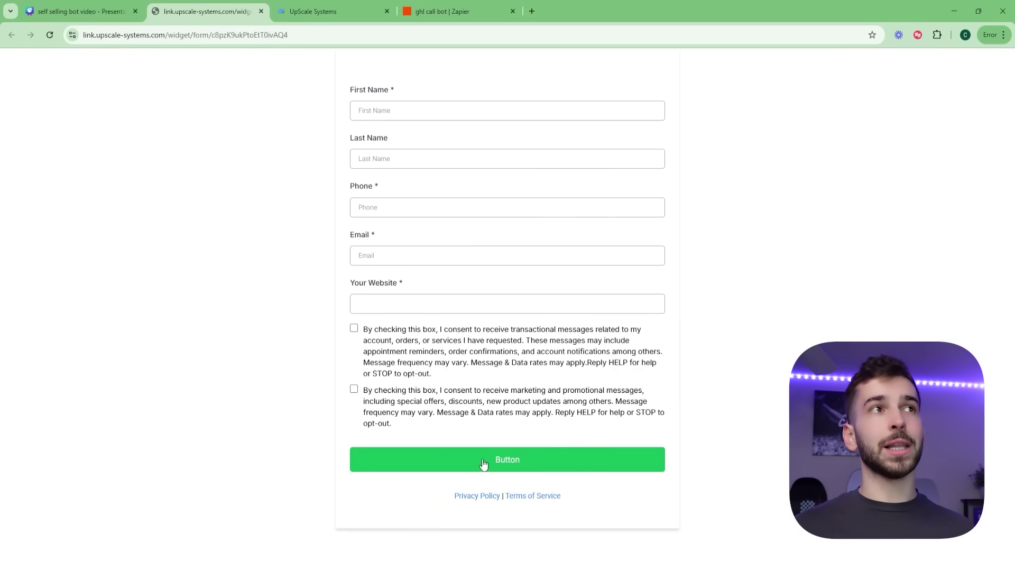
# Step: Switch to the UpScale Systems tab with the Synthflow voice bot workflow
pyautogui.click(332, 10)
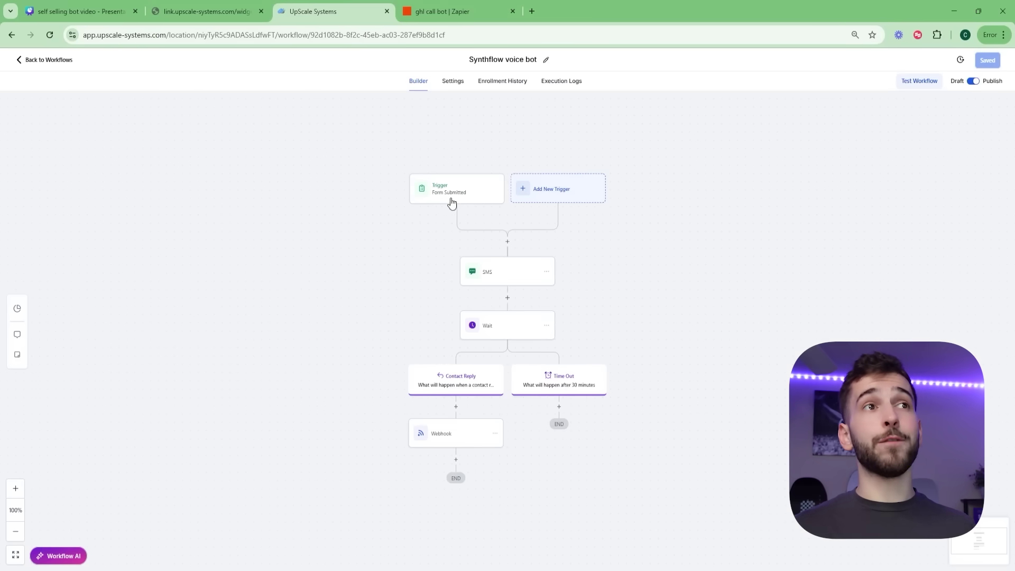
# Step: Open the SMS step offering the contact a live AI agent demo
pyautogui.click(508, 273)
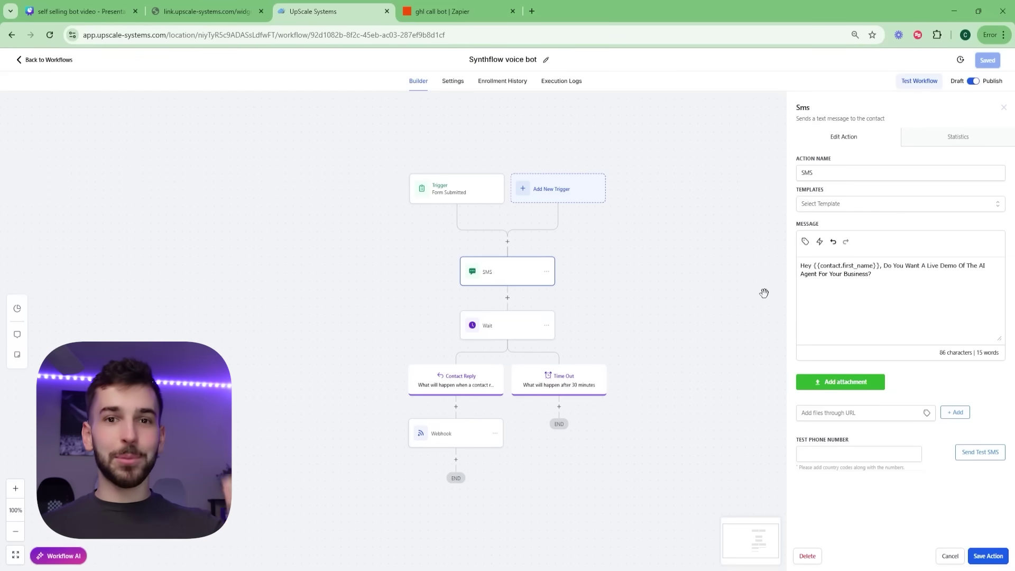
# Step: Inspect the Wait step and Webhook step settings in the workflow
pyautogui.click(515, 325)
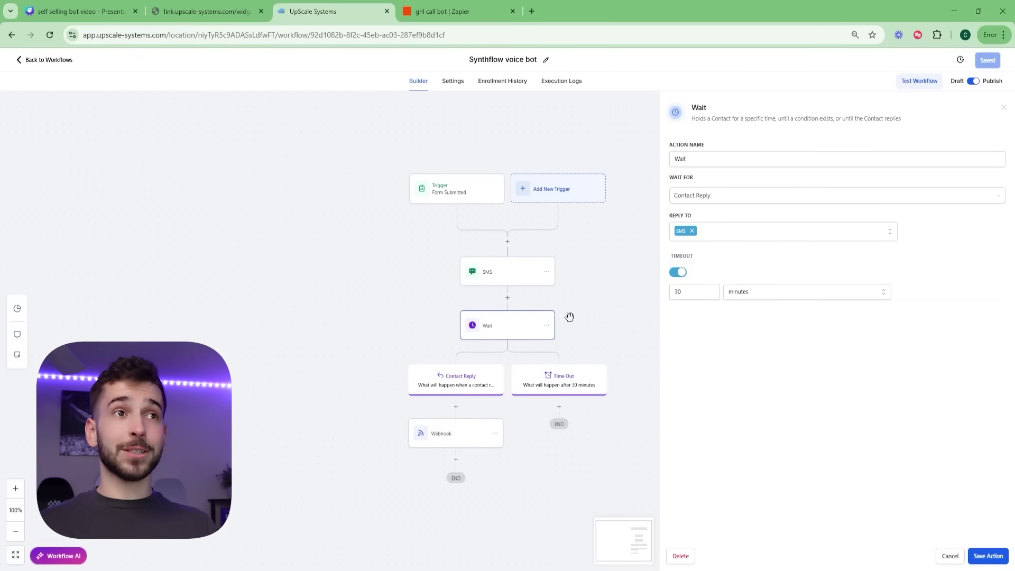
pyautogui.moveTo(450, 384)
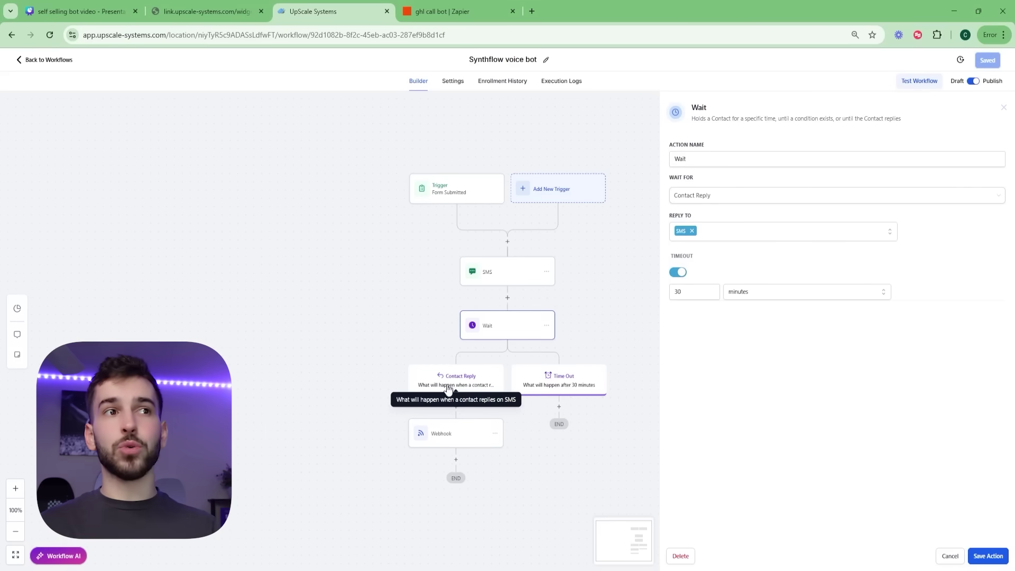
pyautogui.click(468, 441)
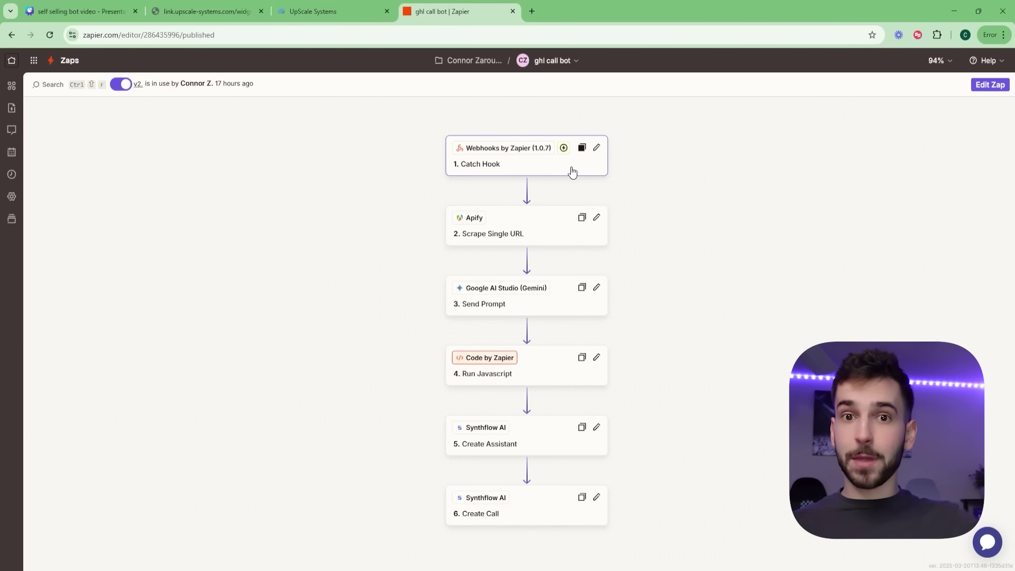
# Step: Review the Apify Scrape Single URL step's scraped page text, then view Gemini Send Prompt
pyautogui.click(528, 230)
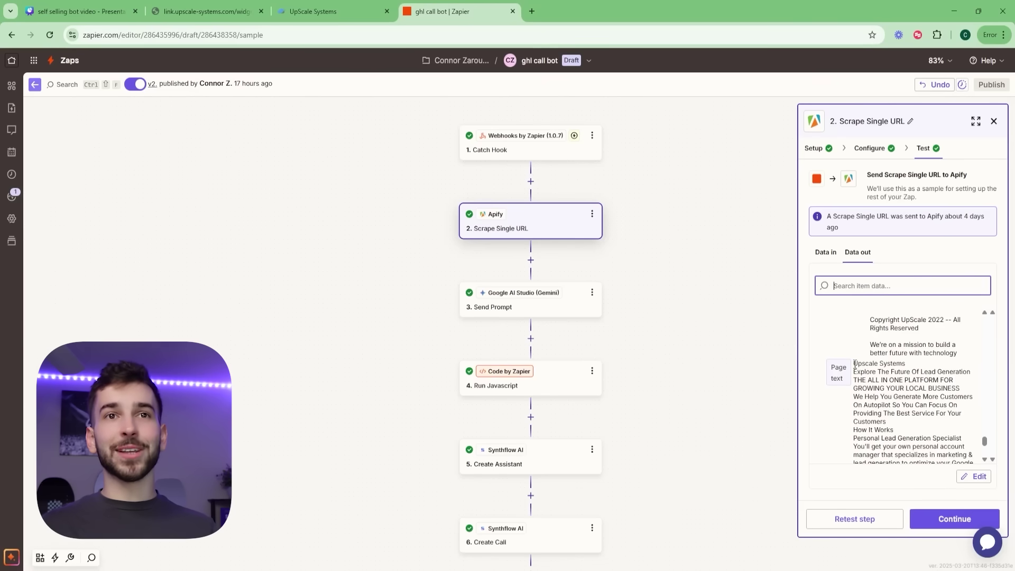
pyautogui.moveTo(877, 371); pyautogui.dragTo(925, 412)
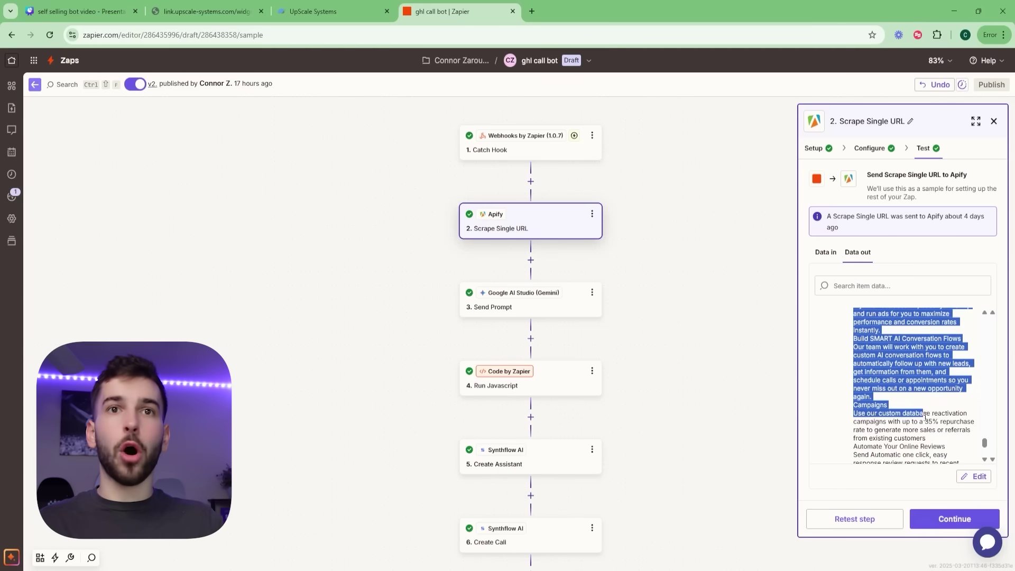
pyautogui.moveTo(926, 411); pyautogui.dragTo(930, 445)
pyautogui.click(561, 311)
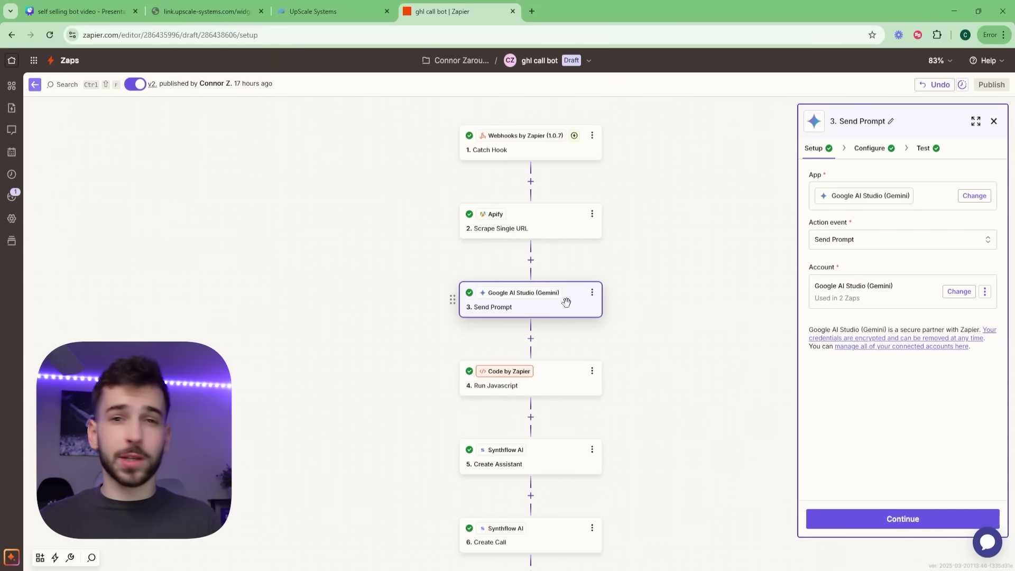
# Step: Show the Send Prompt step's Gemini model and prompt configuration
pyautogui.click(870, 148)
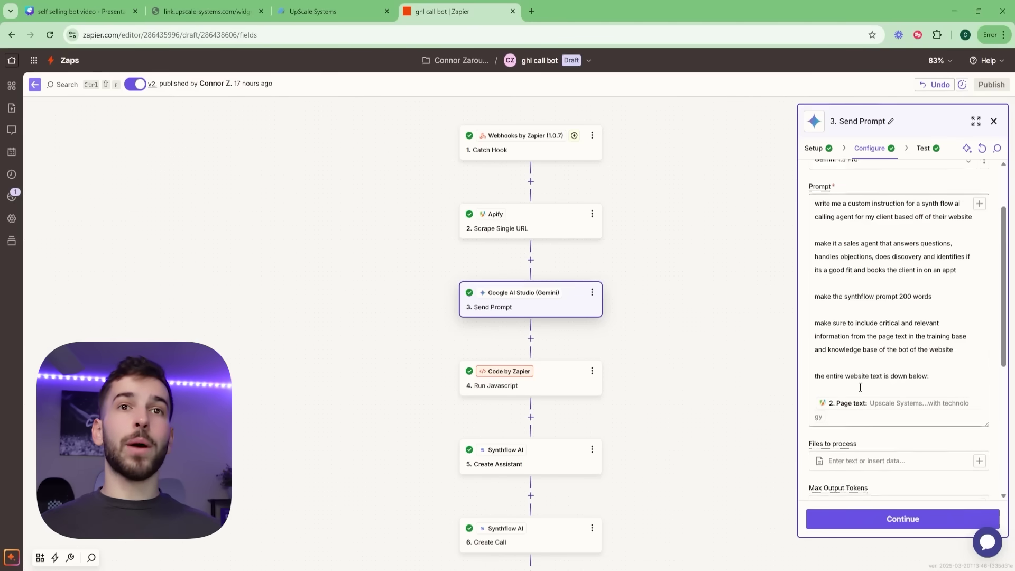
pyautogui.scroll(-2, 897, 397)
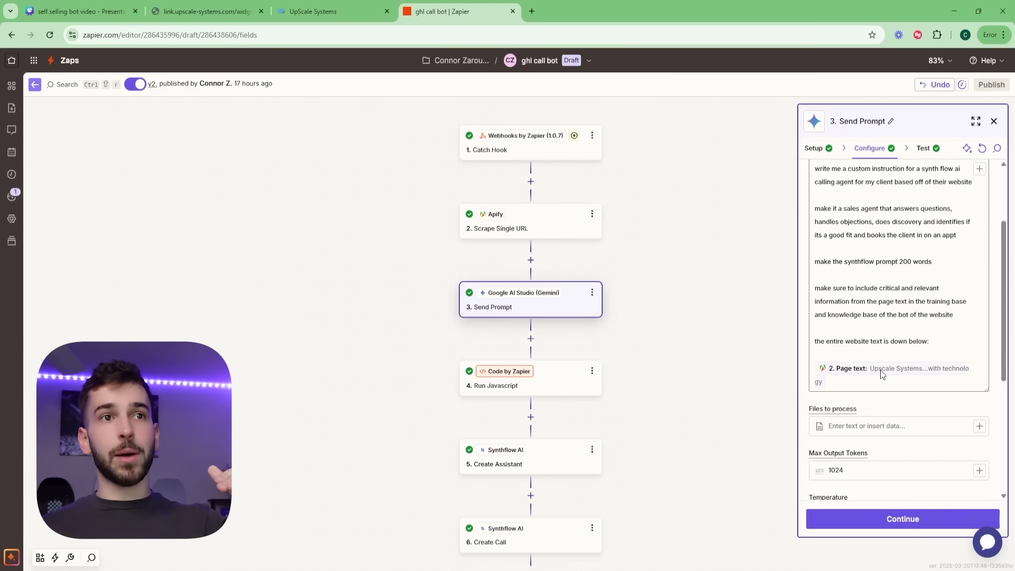
pyautogui.scroll(1, 881, 369)
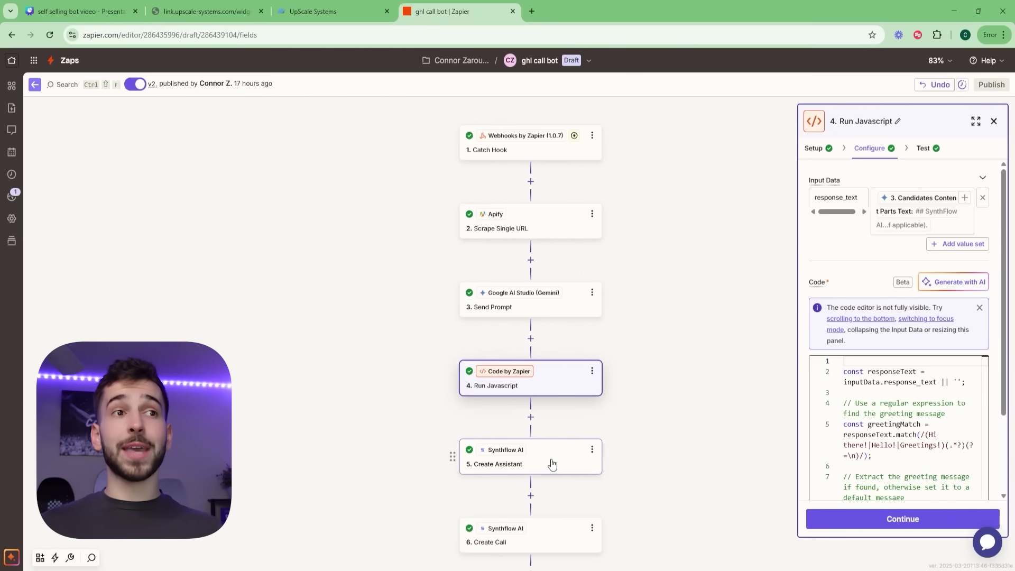
# Step: Show Create Assistant's fields: name John, gpt-4-turbo, en-US, greeting and voice ID
pyautogui.click(552, 464)
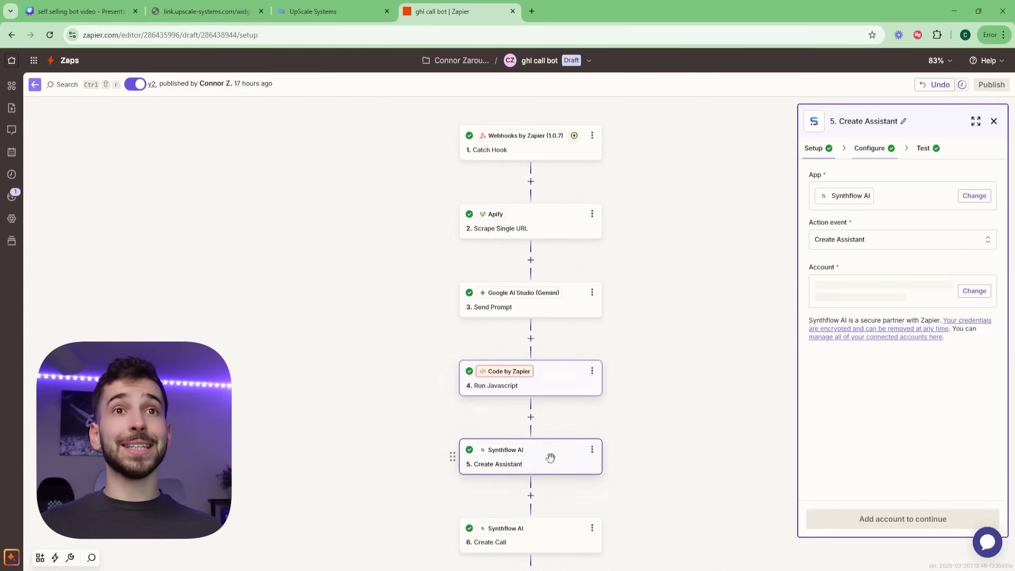
pyautogui.click(873, 149)
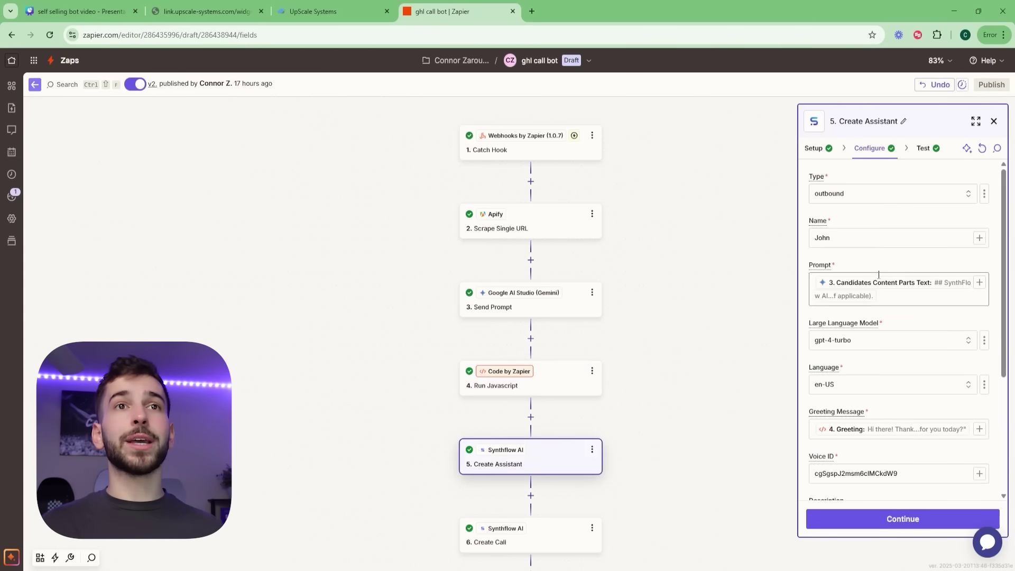
pyautogui.scroll(-1, 873, 283)
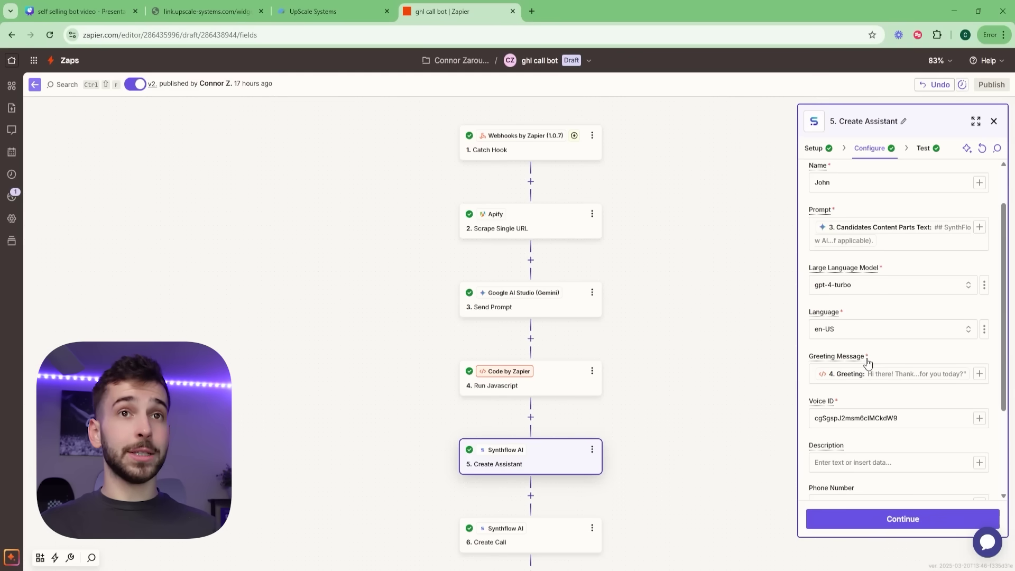
pyautogui.scroll(1, 868, 362)
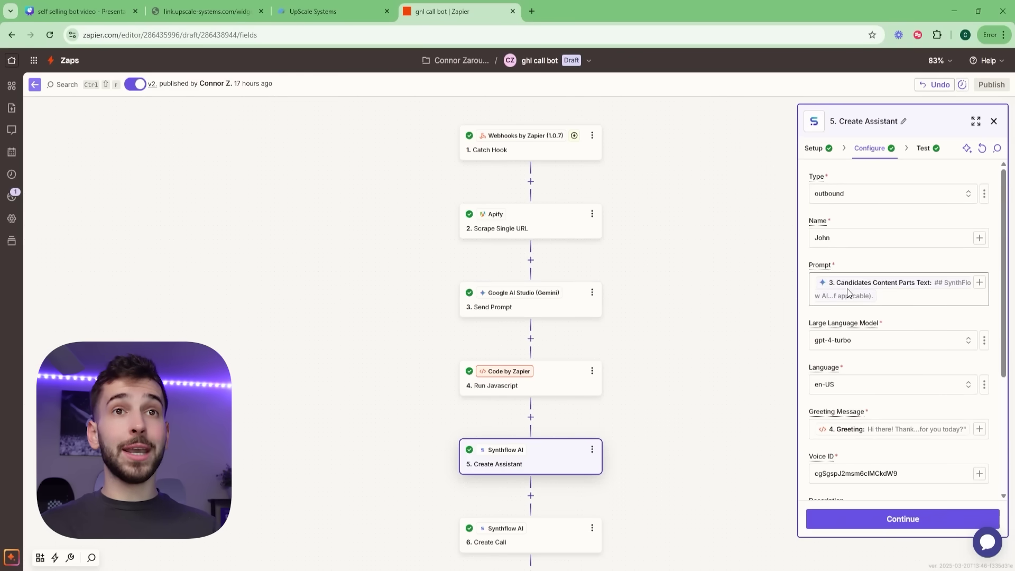
pyautogui.scroll(-1, 850, 300)
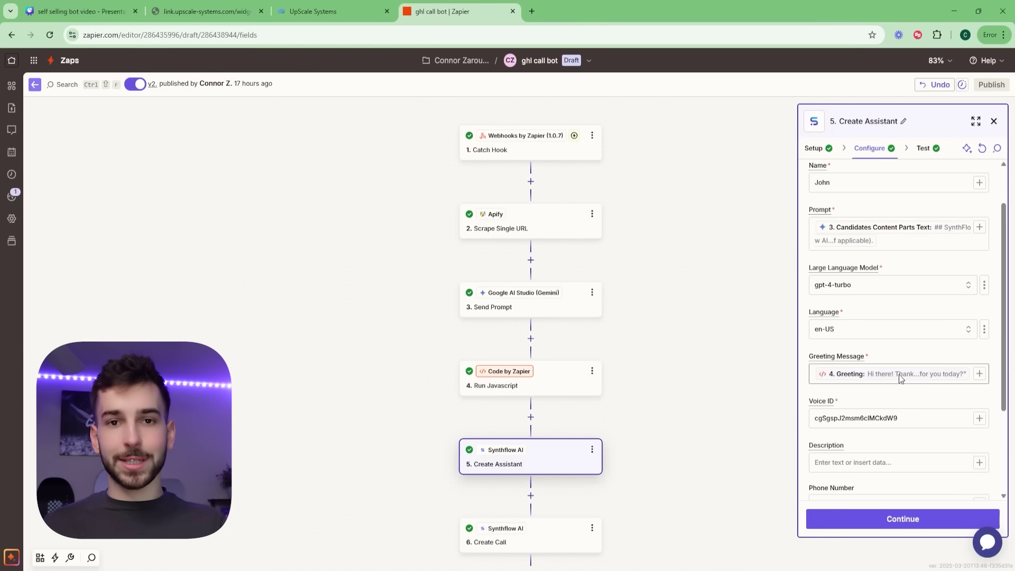
pyautogui.scroll(-1, 917, 370)
# Step: Select and inspect the Voice ID value in the Create Assistant fields
pyautogui.doubleClick(858, 362)
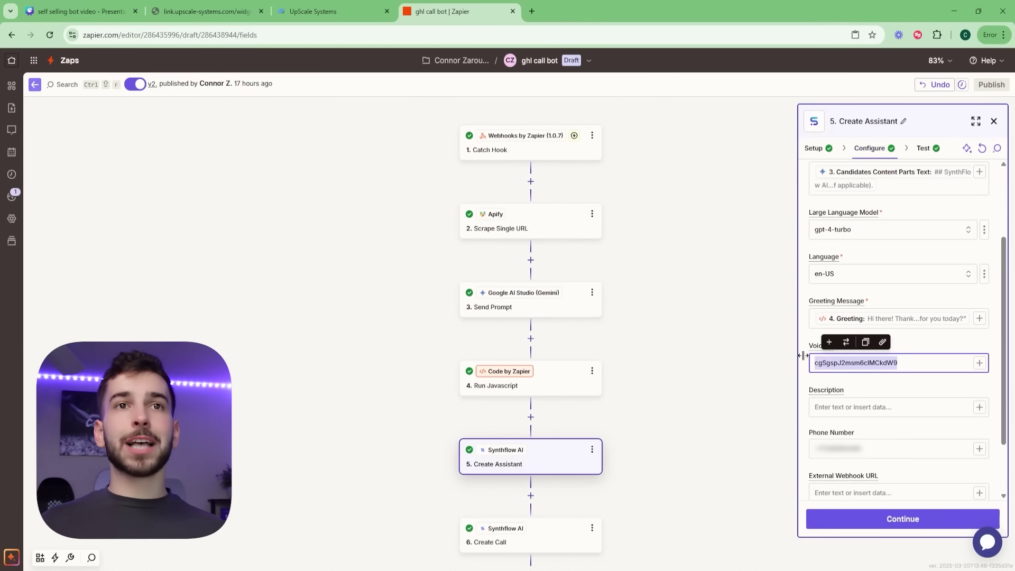
pyautogui.click(905, 350)
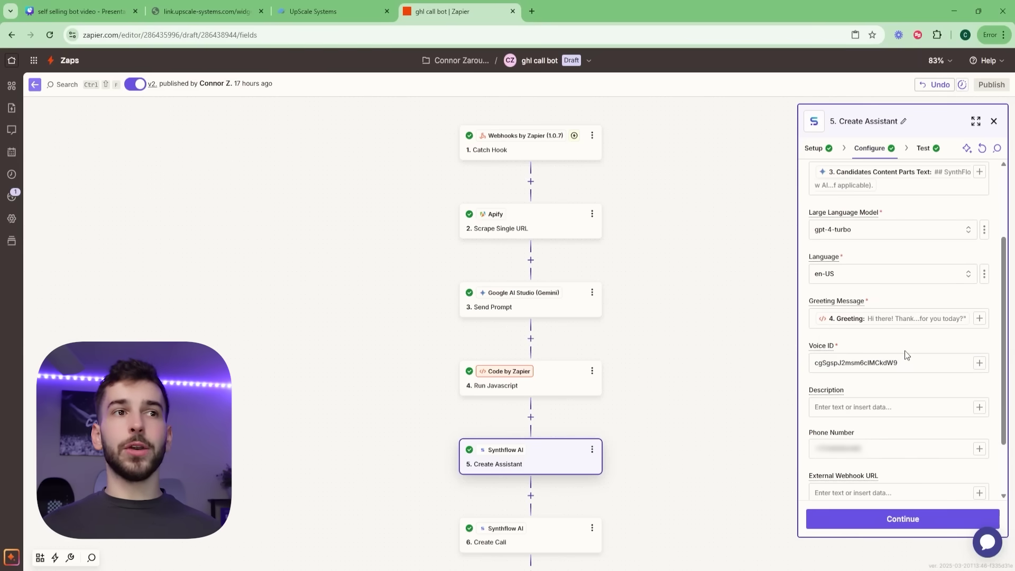
pyautogui.click(900, 363)
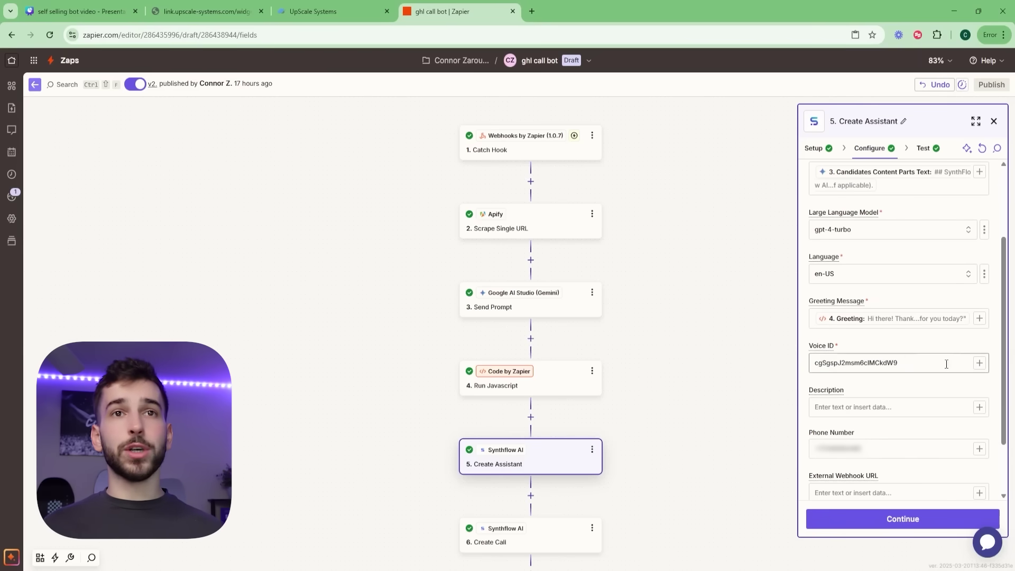
pyautogui.moveTo(904, 363); pyautogui.dragTo(833, 362)
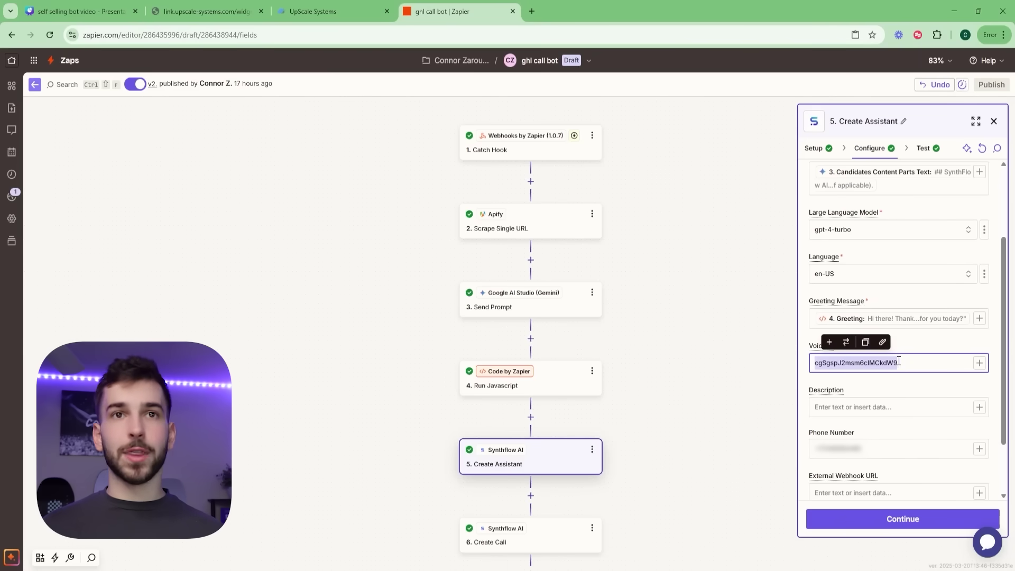
pyautogui.click(916, 352)
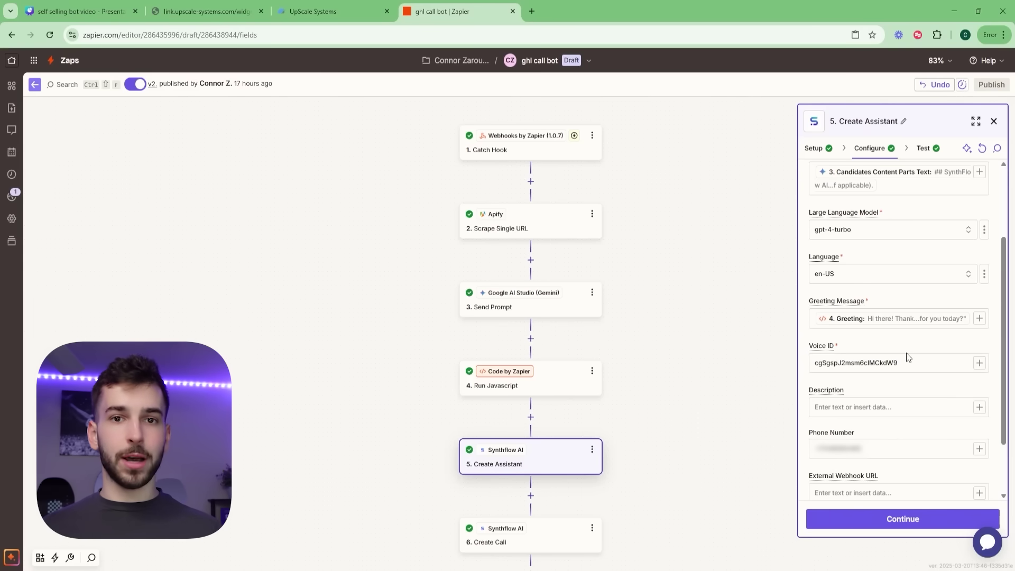
pyautogui.click(912, 362)
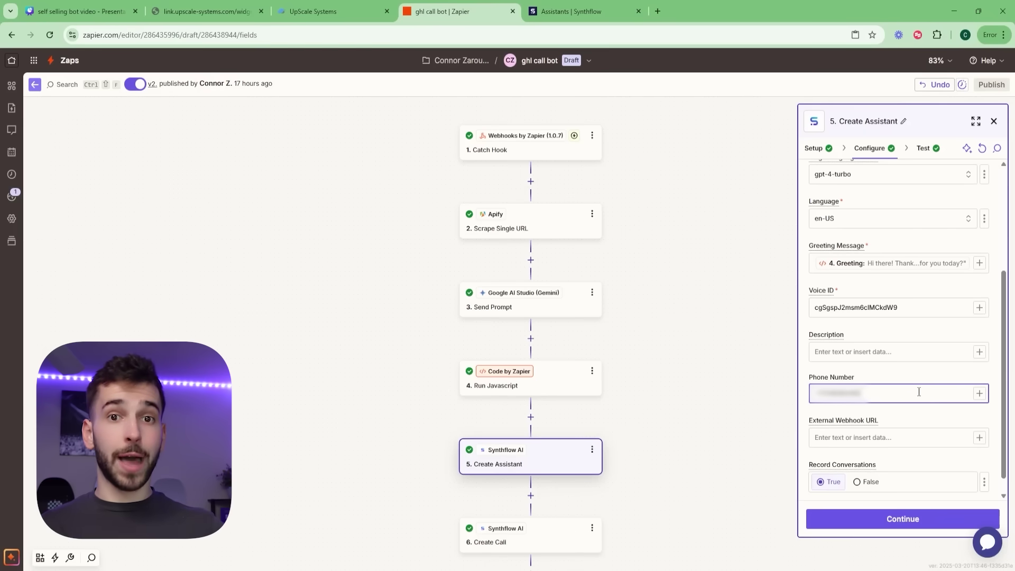
pyautogui.scroll(-1, 720, 472)
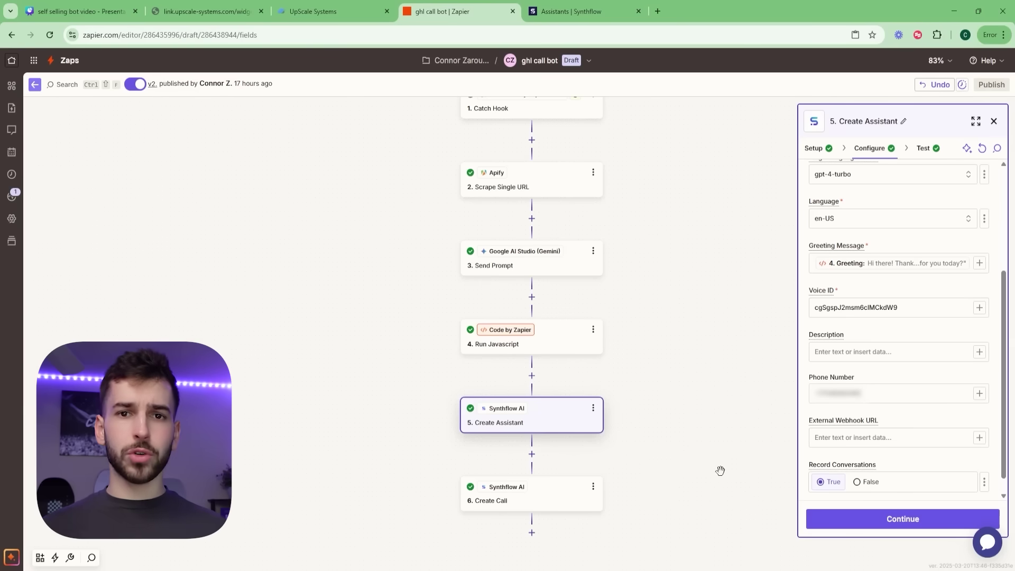